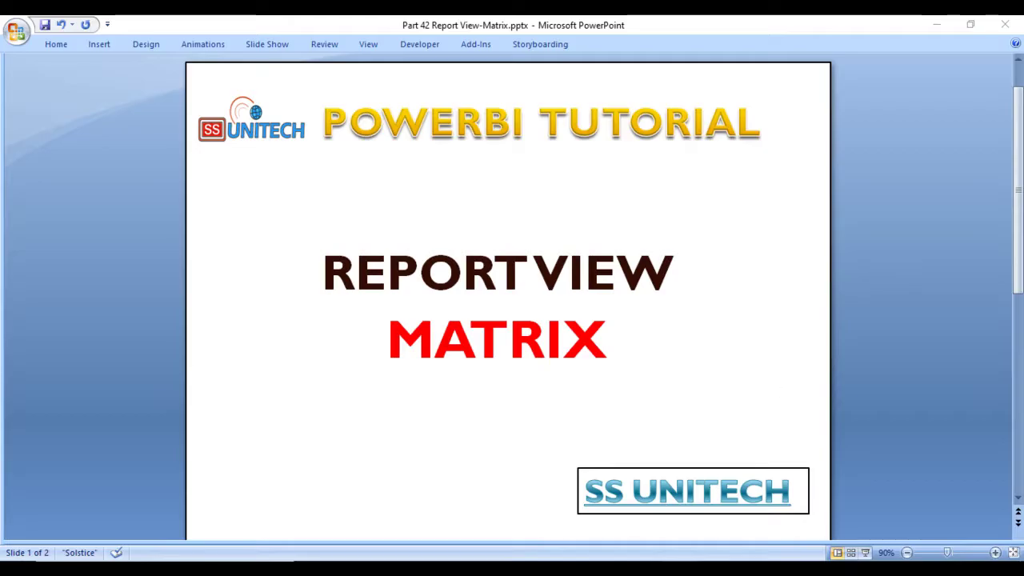
Leave the PowerPoint title slide and bring up the Power BI report's empty Matrix page.
key("alt+Tab")
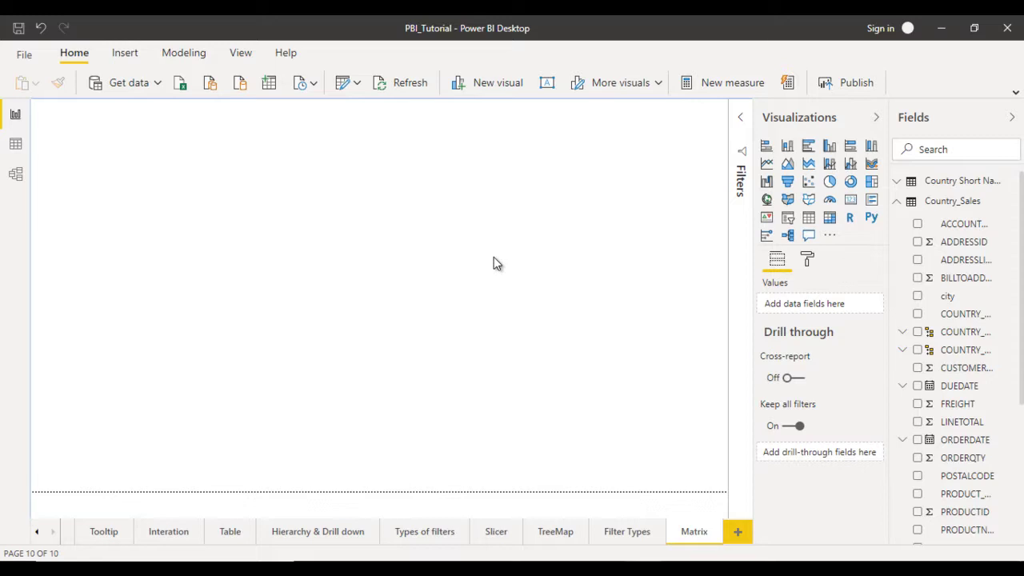
Add an empty matrix visual and stretch it across most of the Matrix page.
left_click(831, 220)
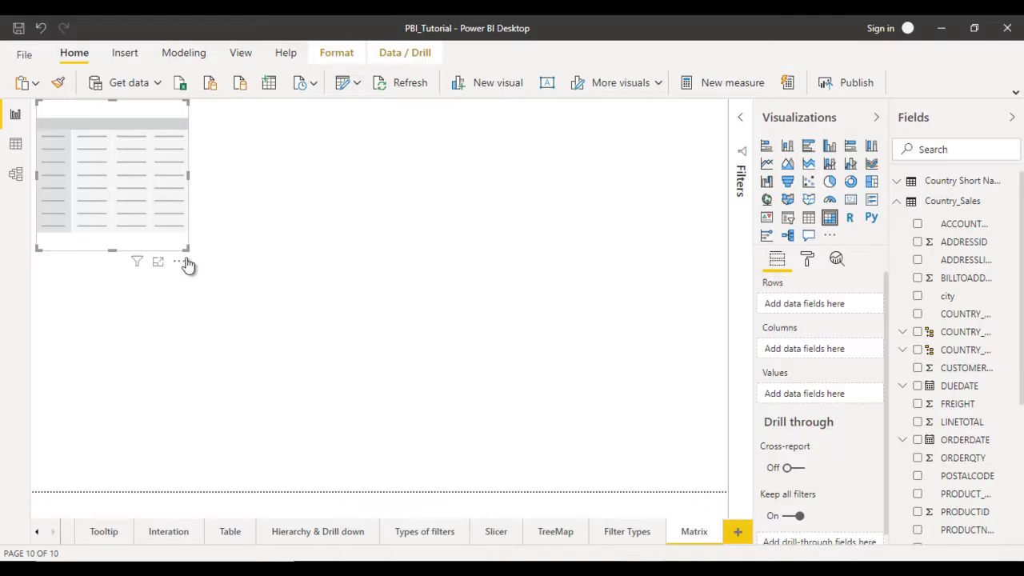
mouse_move(188, 250)
left_mouse_down()
mouse_move(717, 462)
mouse_move(747, 487)
left_mouse_up()
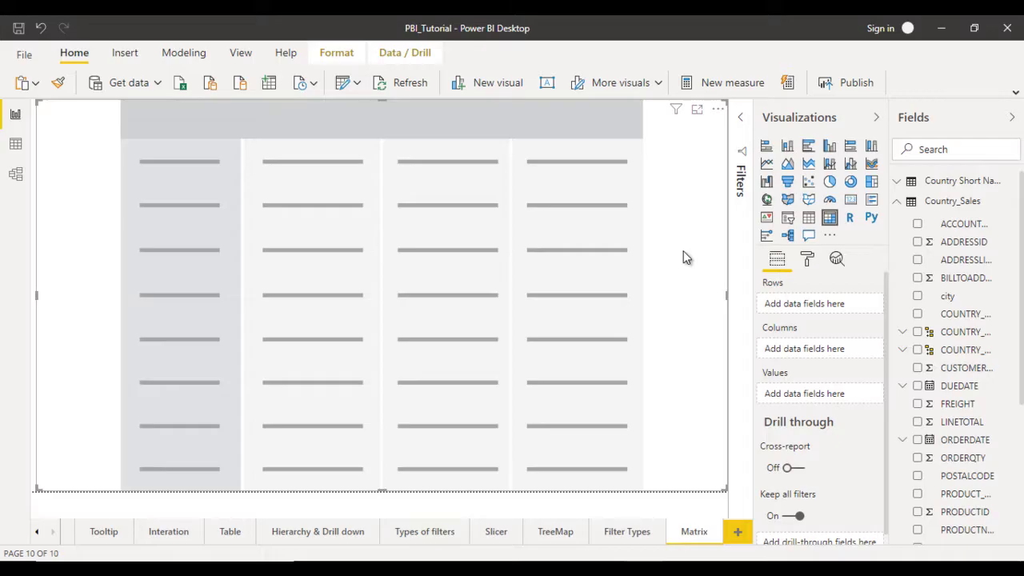
mouse_move(965, 332)
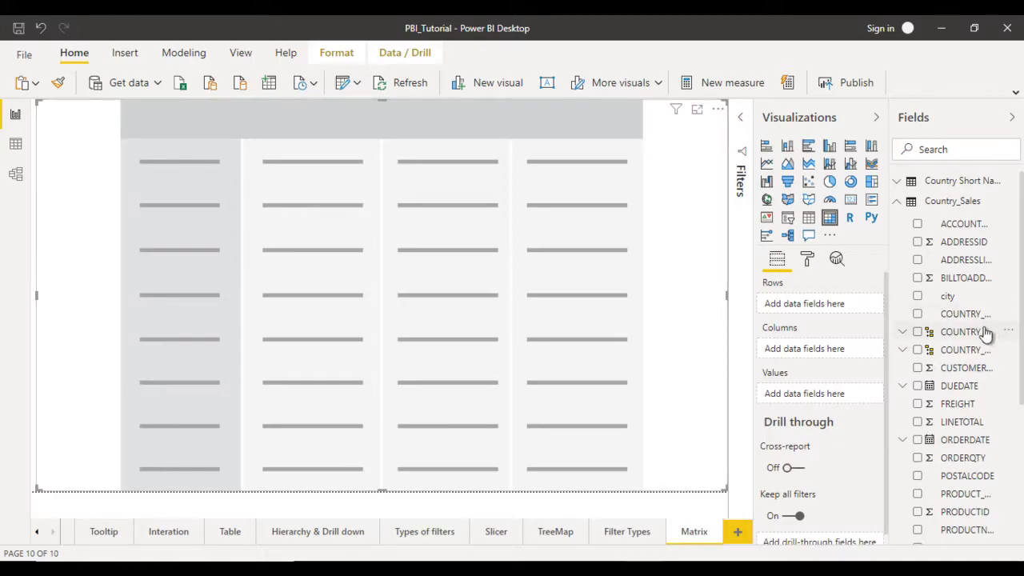
Delete both COUNTRY_NAME hierarchies from Country_Sales, confirming each deletion.
left_click(1009, 331)
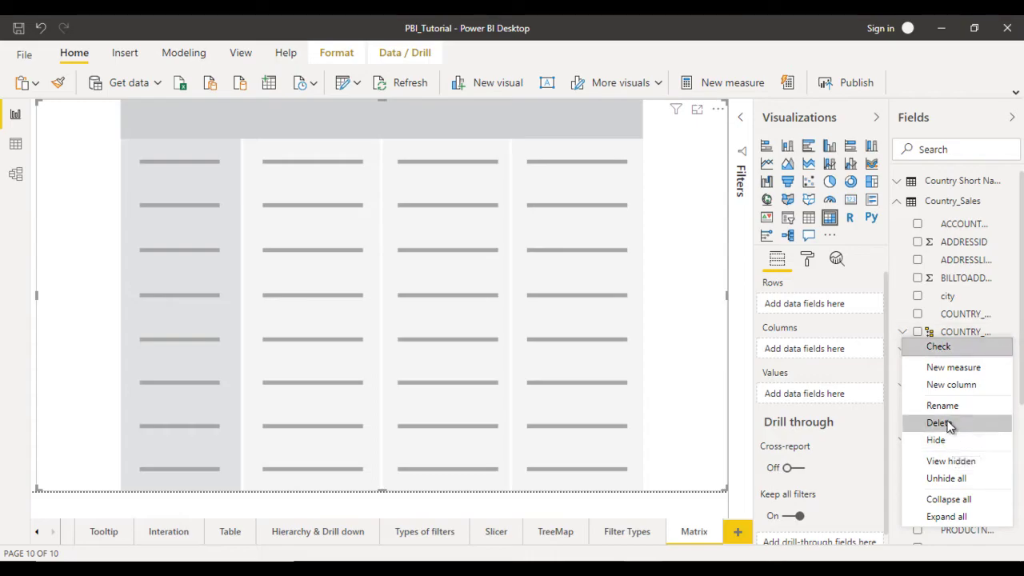
key("Escape")
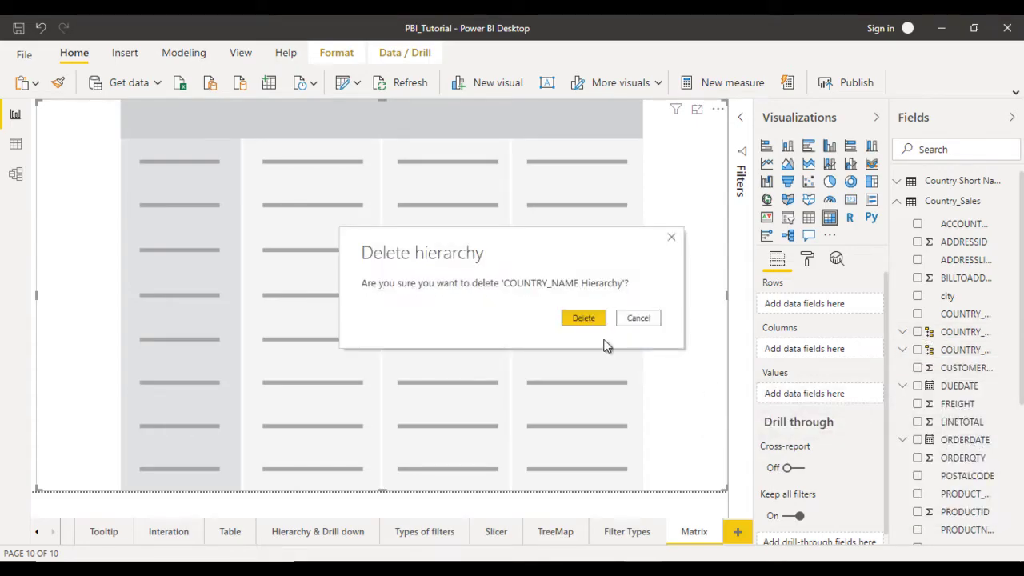
left_click(588, 318)
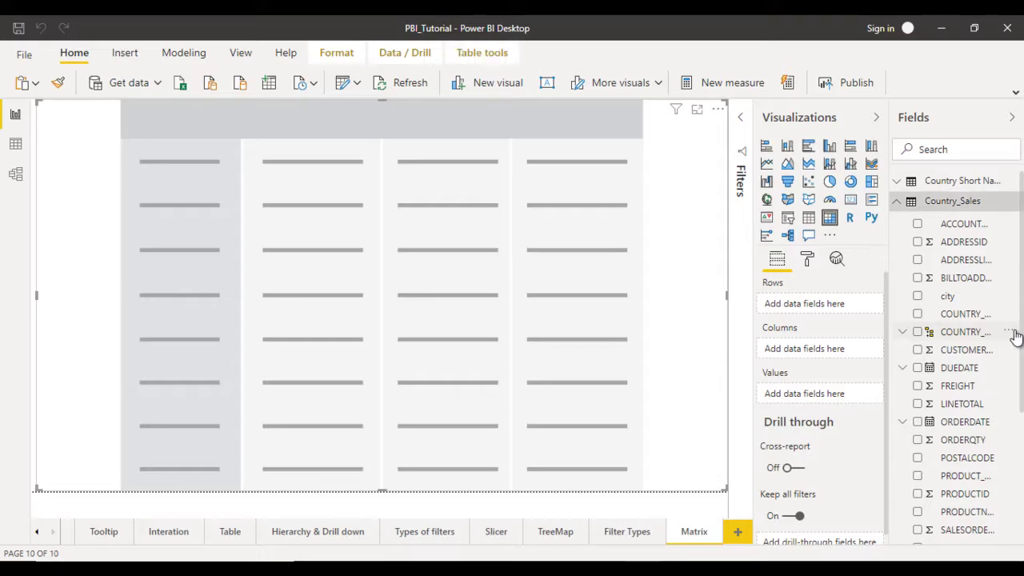
left_click(1013, 334)
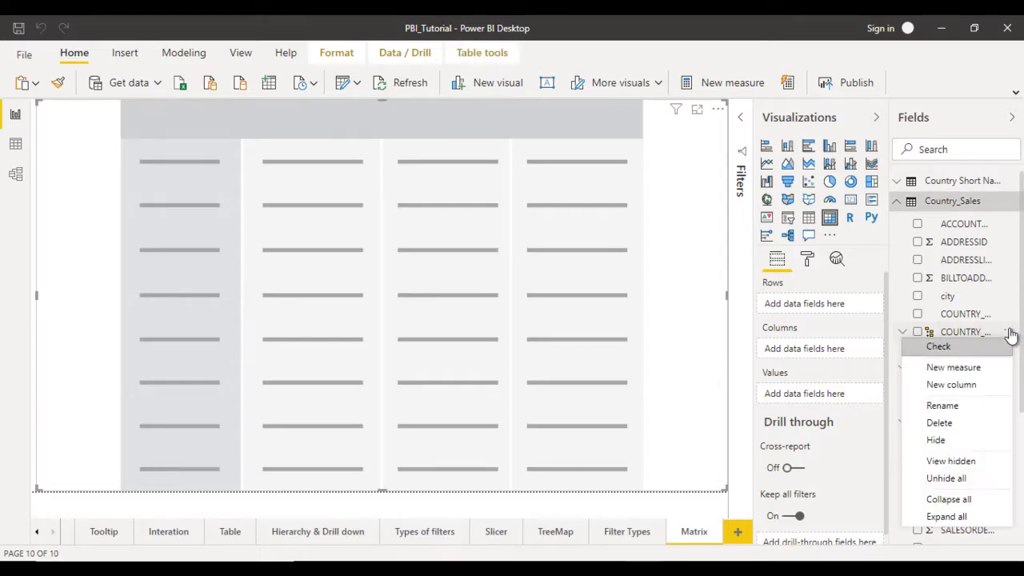
left_click(963, 419)
left_click(575, 315)
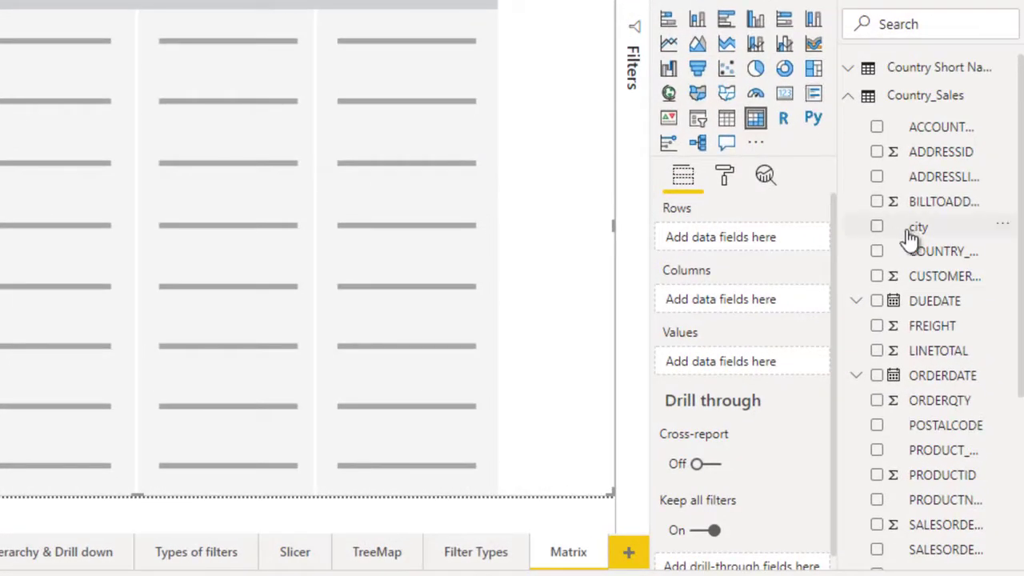
Build a country → city → POSTALCODE hierarchy by dropping city and POSTALCODE onto COUNTRY_NAME.
left_click_drag(934, 233, 943, 255)
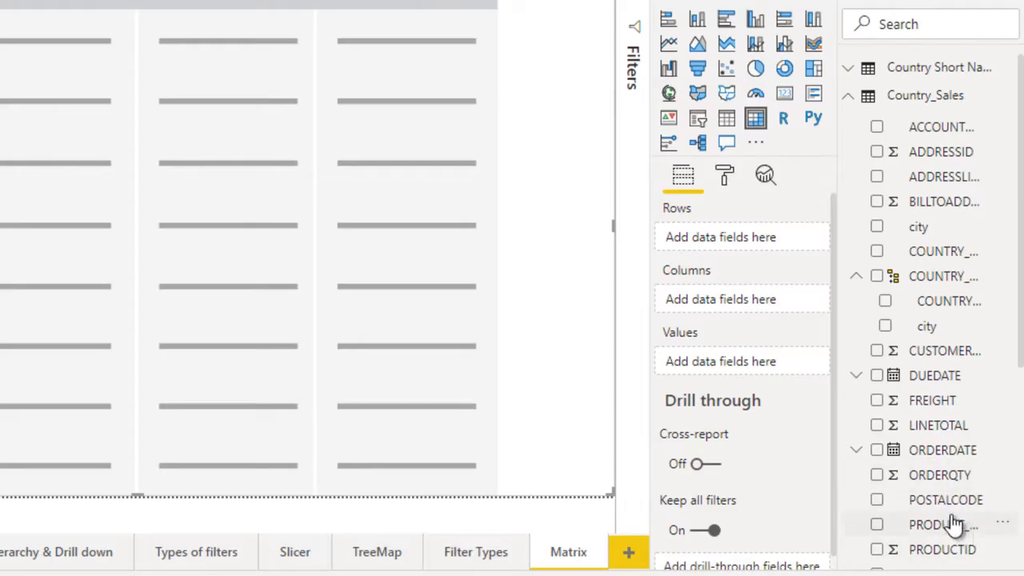
left_click_drag(945, 506, 943, 281)
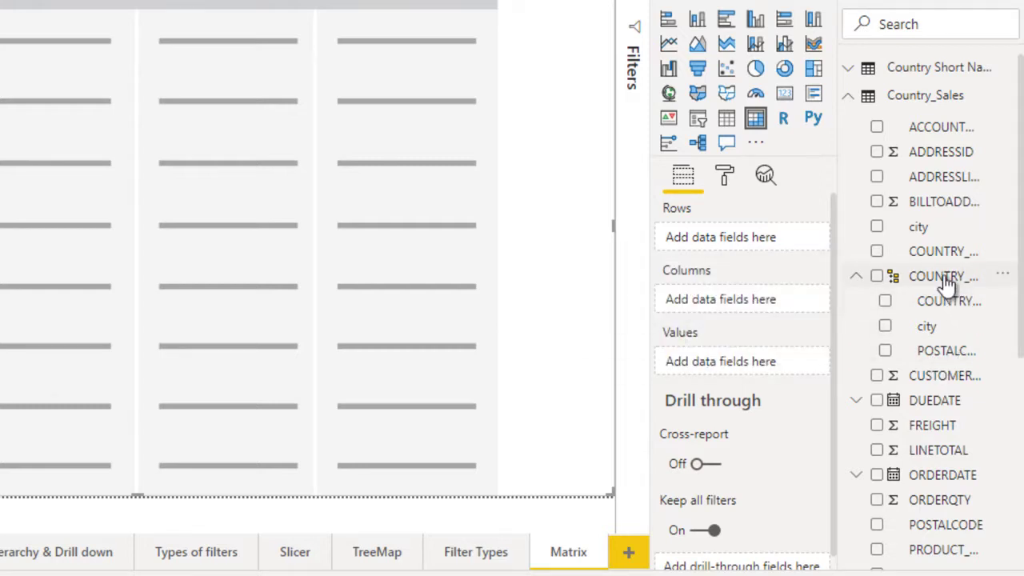
Put the country hierarchy on the matrix rows and test expanding Australia and Bendigo.
left_click_drag(948, 284, 754, 240)
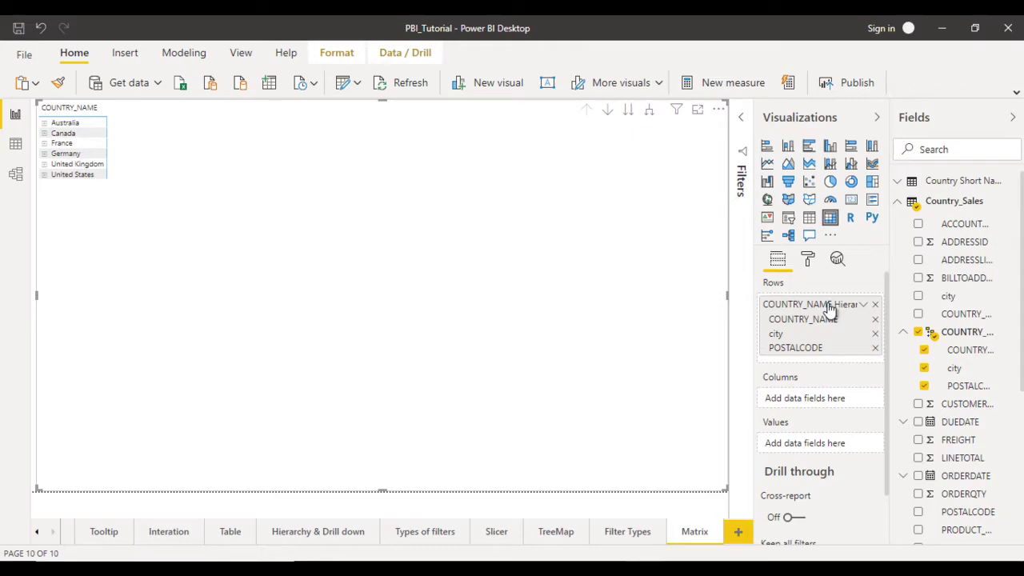
left_click(45, 125)
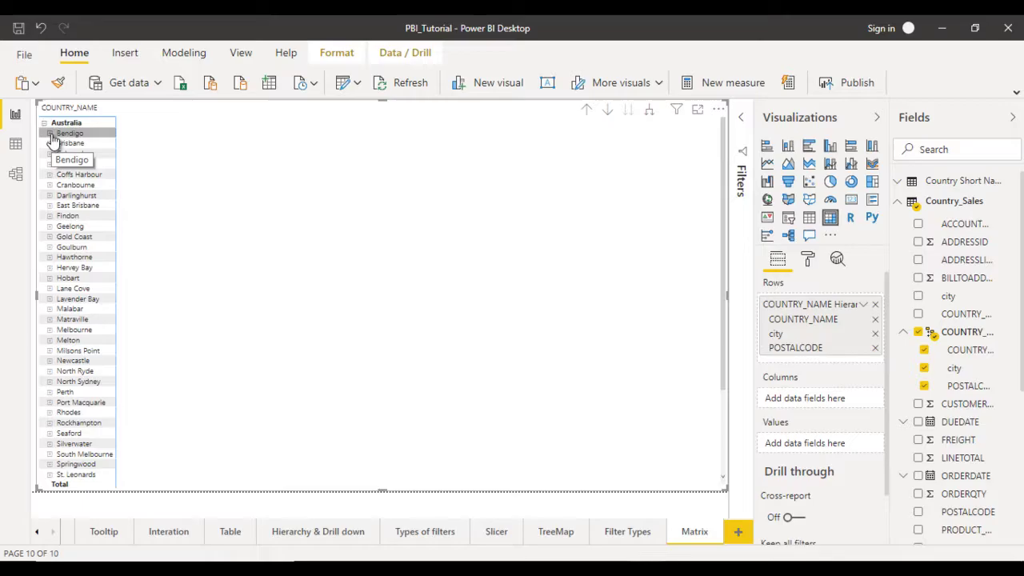
left_click(49, 134)
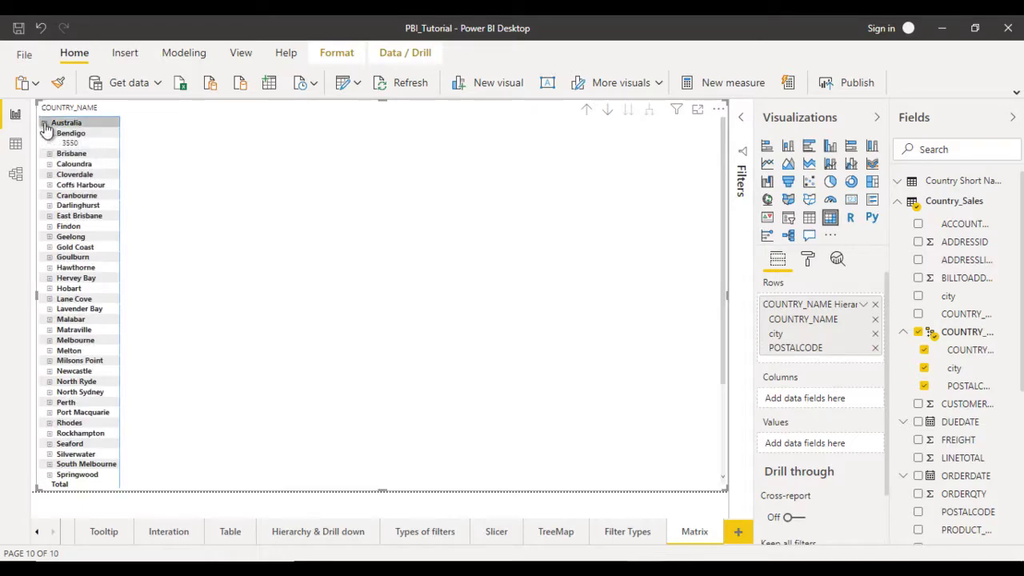
left_click(45, 124)
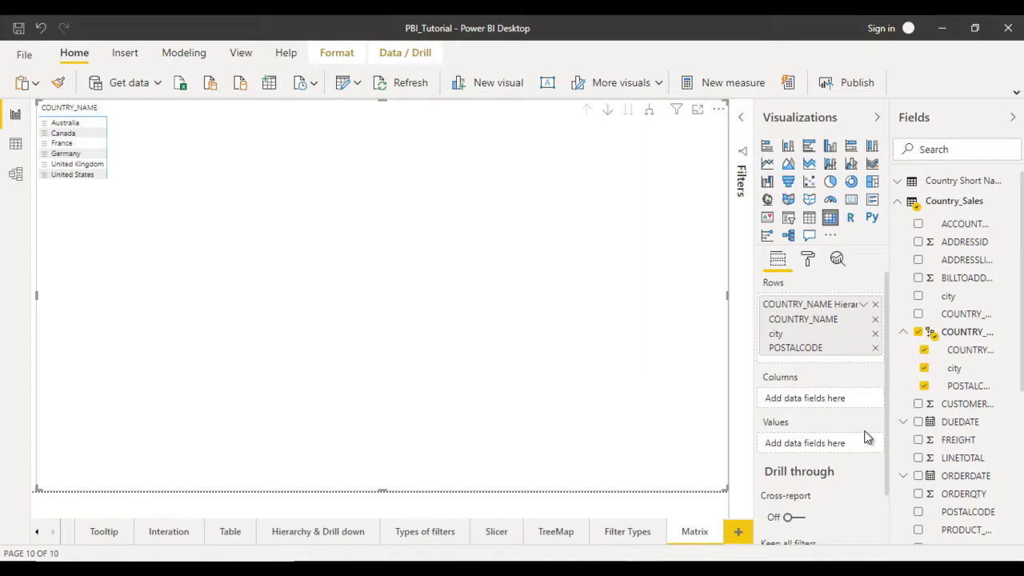
Put ORDERDATE on the matrix columns and summed ORDERQTY in Values.
mouse_move(966, 476)
left_click_drag(980, 480, 843, 402)
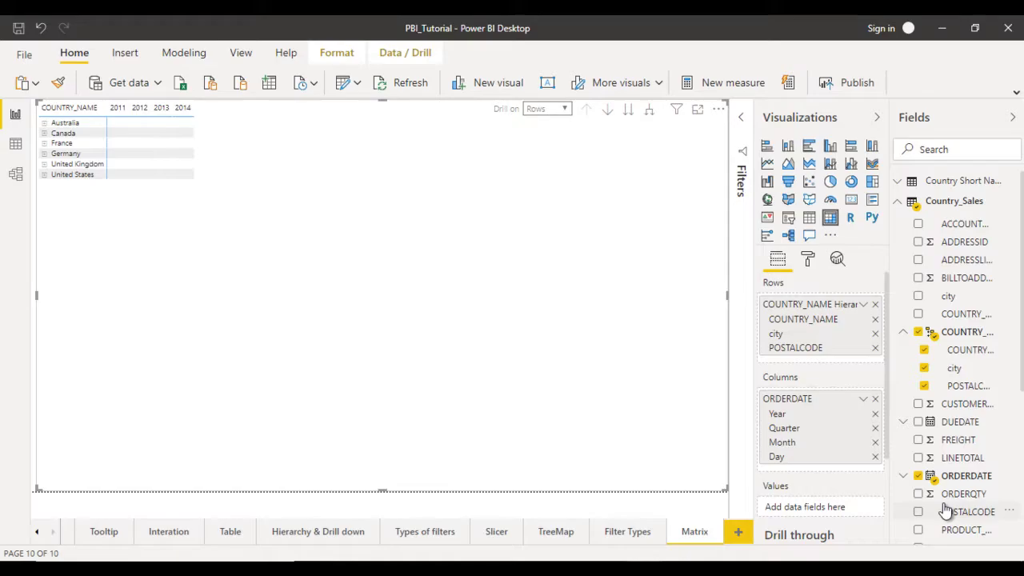
left_click_drag(972, 496, 844, 512)
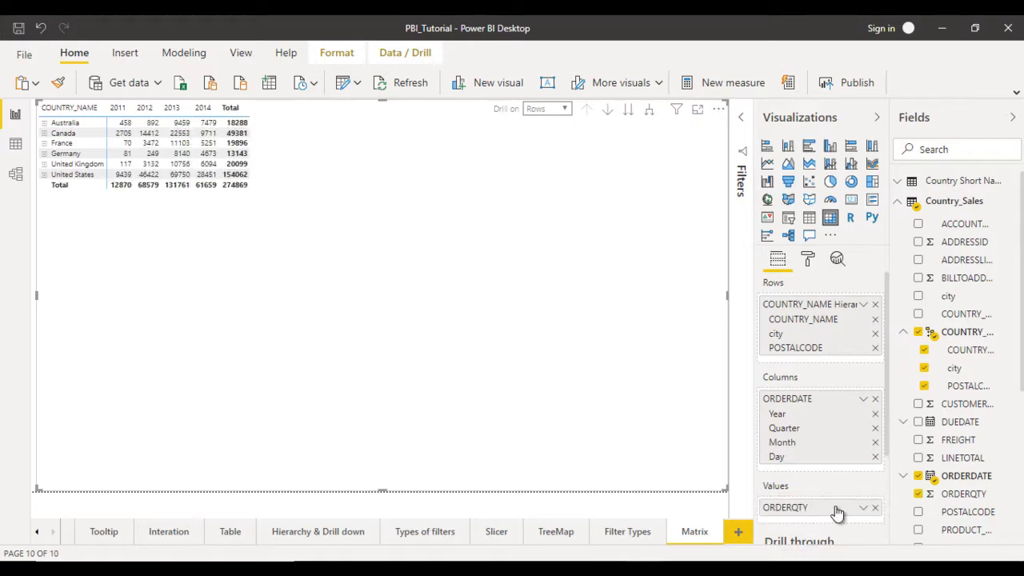
left_click(863, 507)
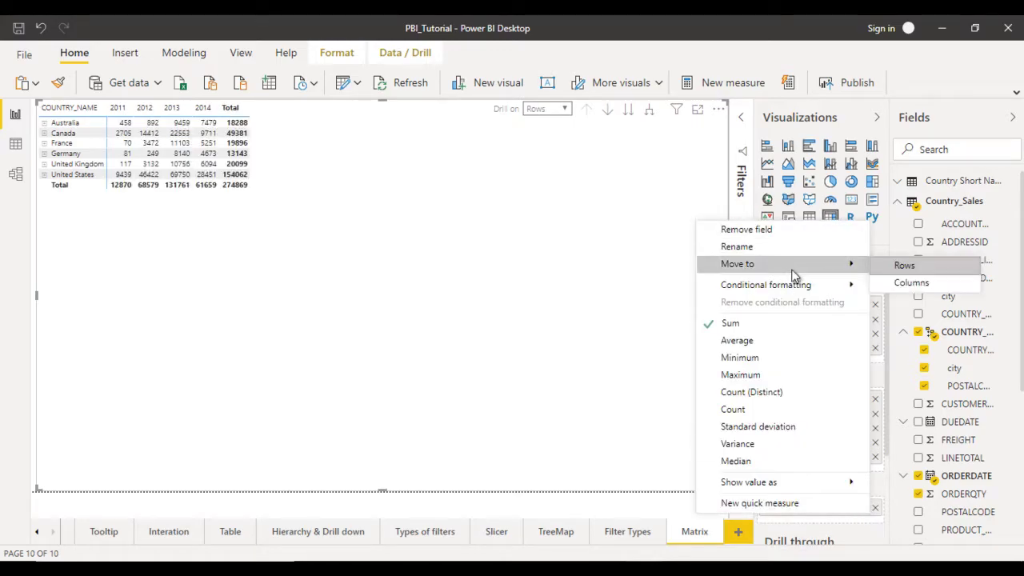
left_click(757, 325)
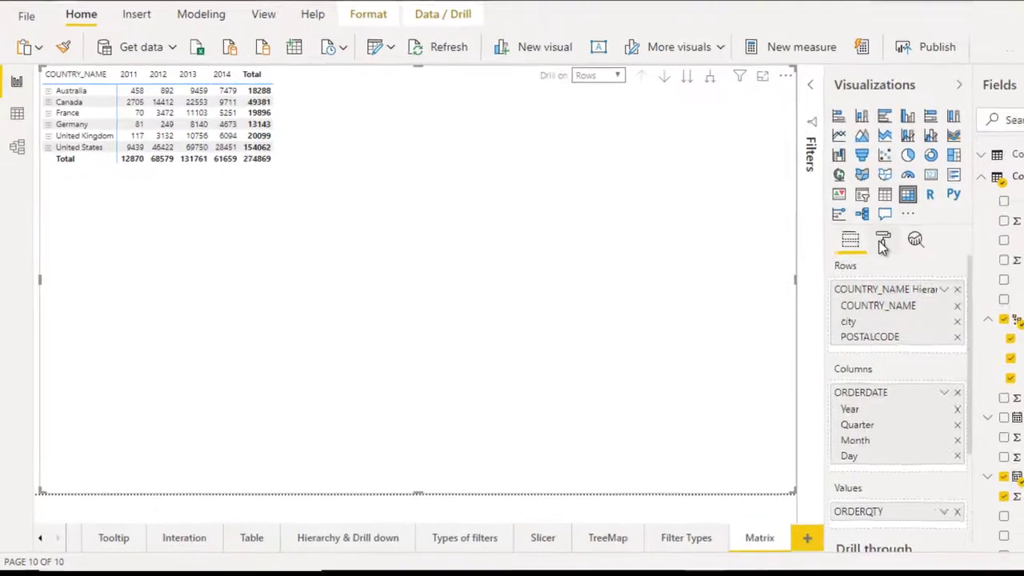
Apply the Bold header style preset to the matrix.
left_click(806, 263)
left_click(896, 325)
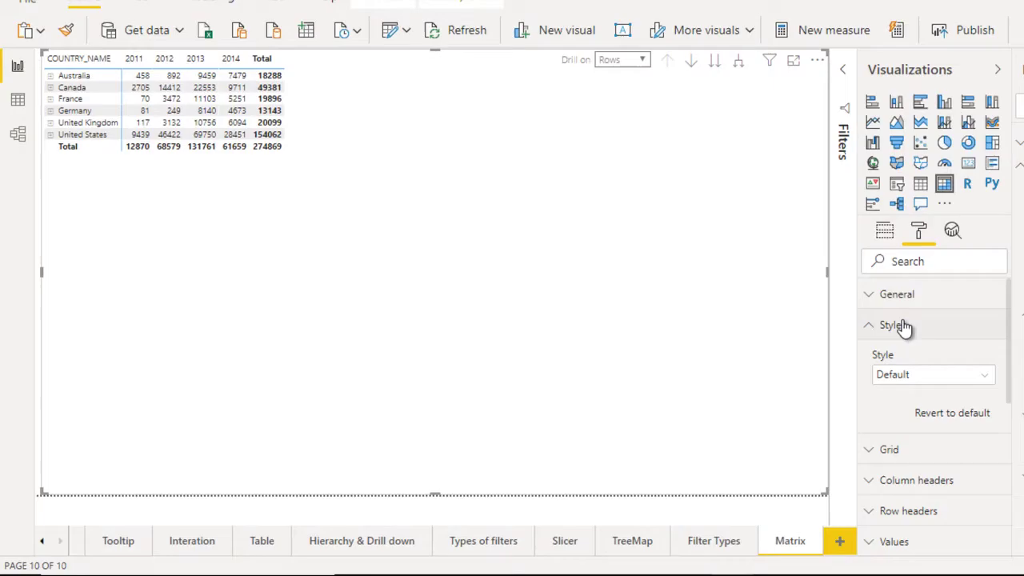
left_click(912, 382)
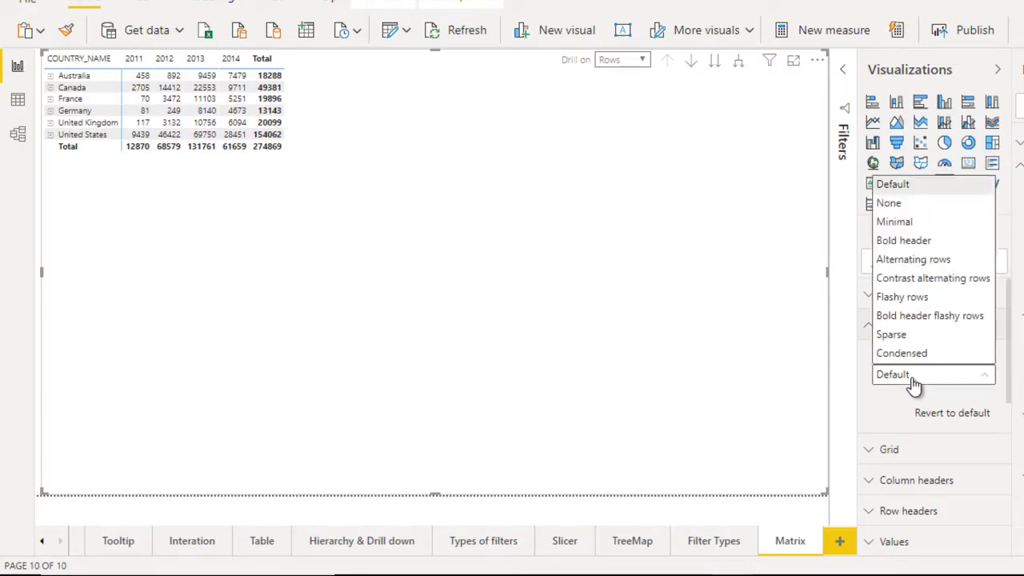
left_click(920, 240)
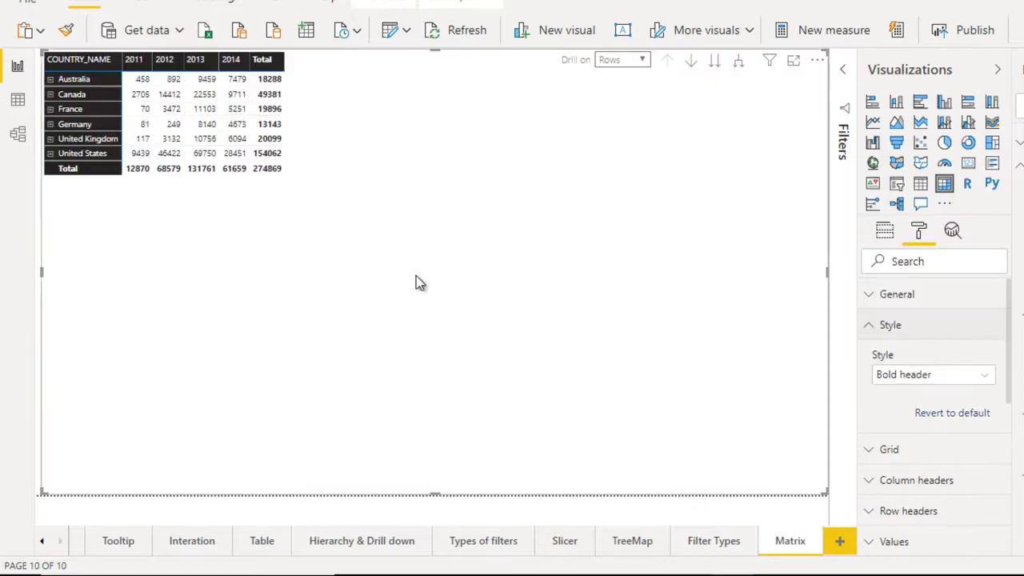
left_click(920, 326)
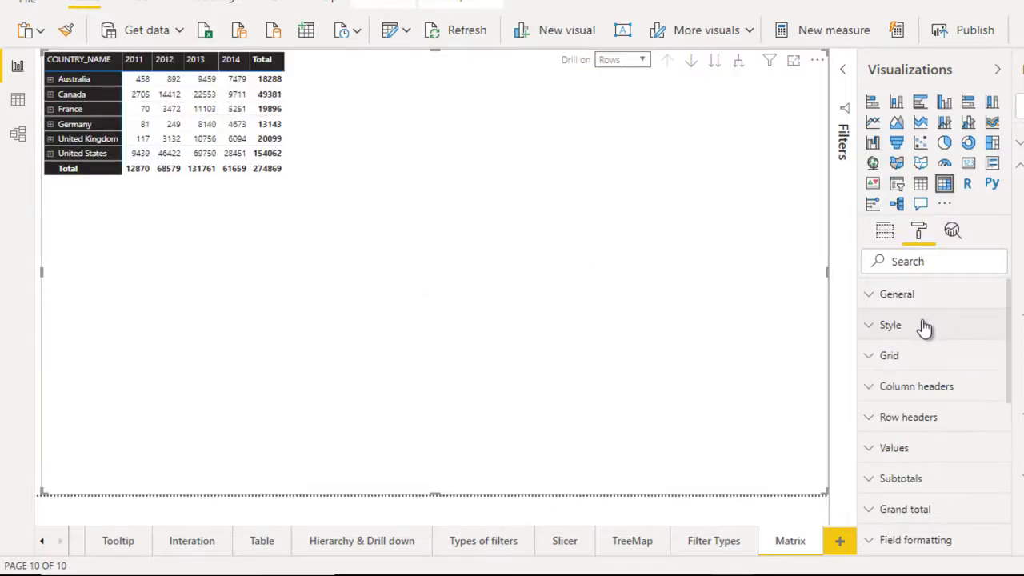
Raise the matrix grid text size from 10 pt to 17 pt.
left_click(909, 358)
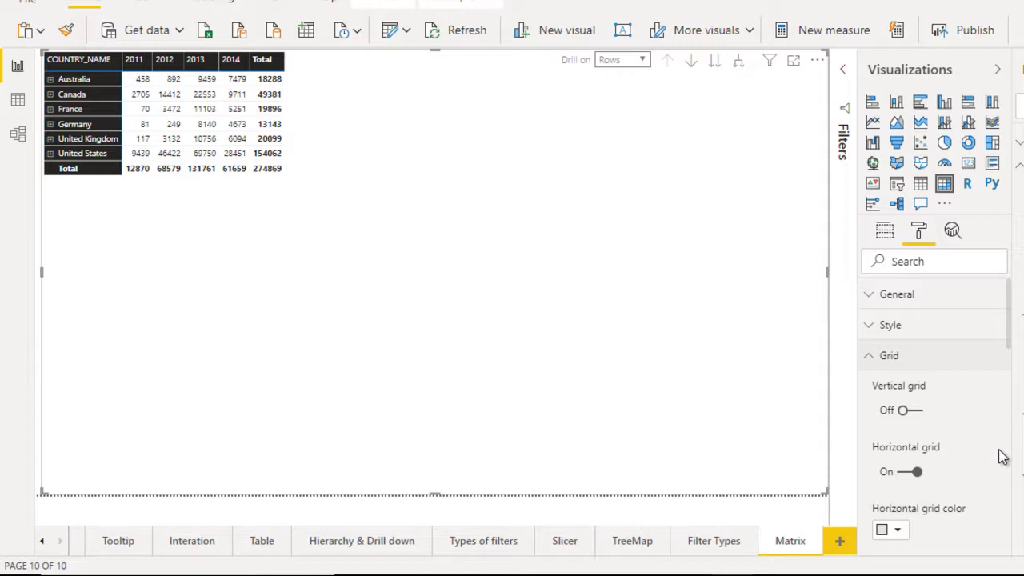
scroll(1013, 456, "down", 5)
scroll(1013, 456, "down", 2)
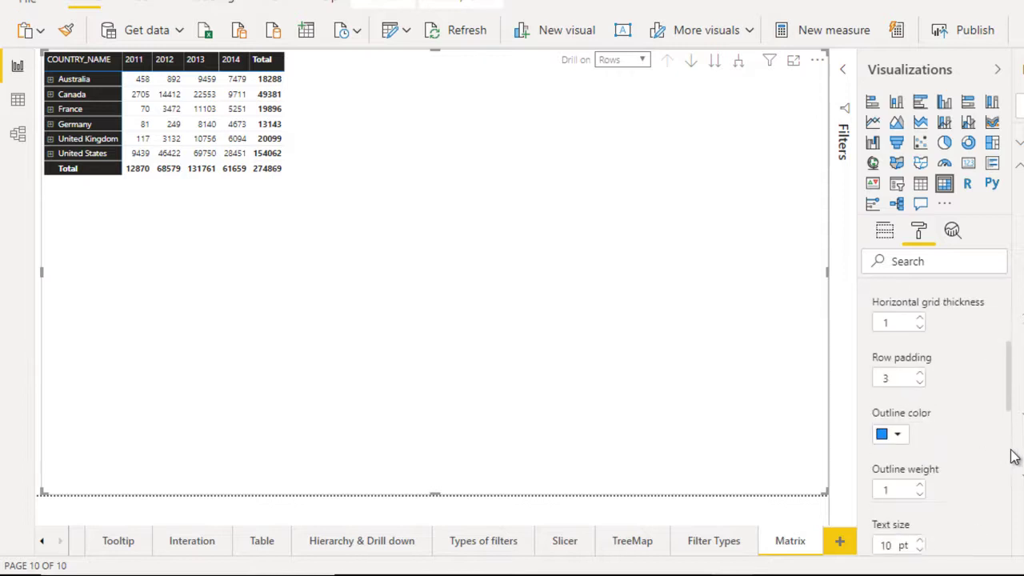
scroll(1013, 456, "down", 3)
left_click(920, 387)
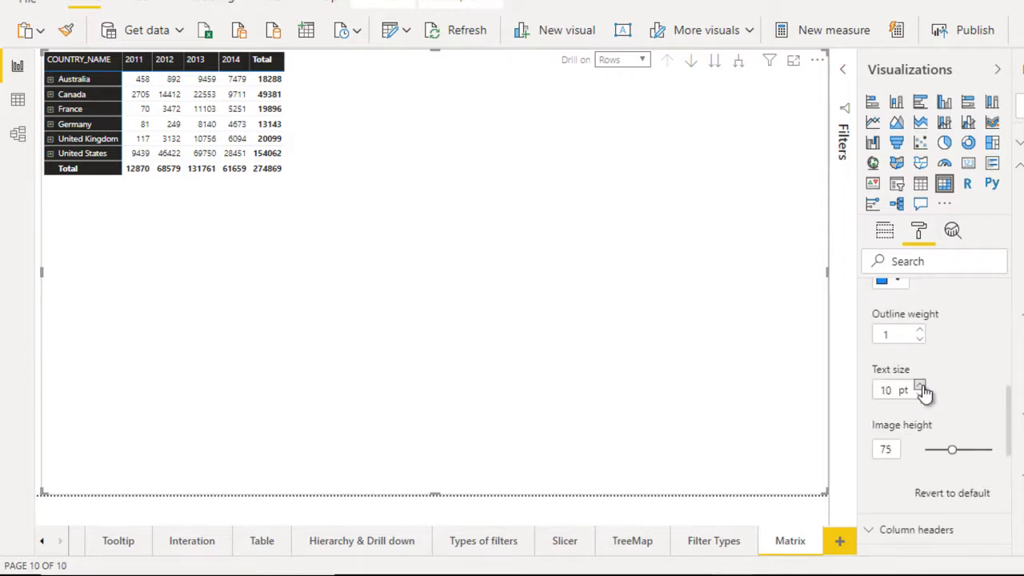
left_click(921, 387)
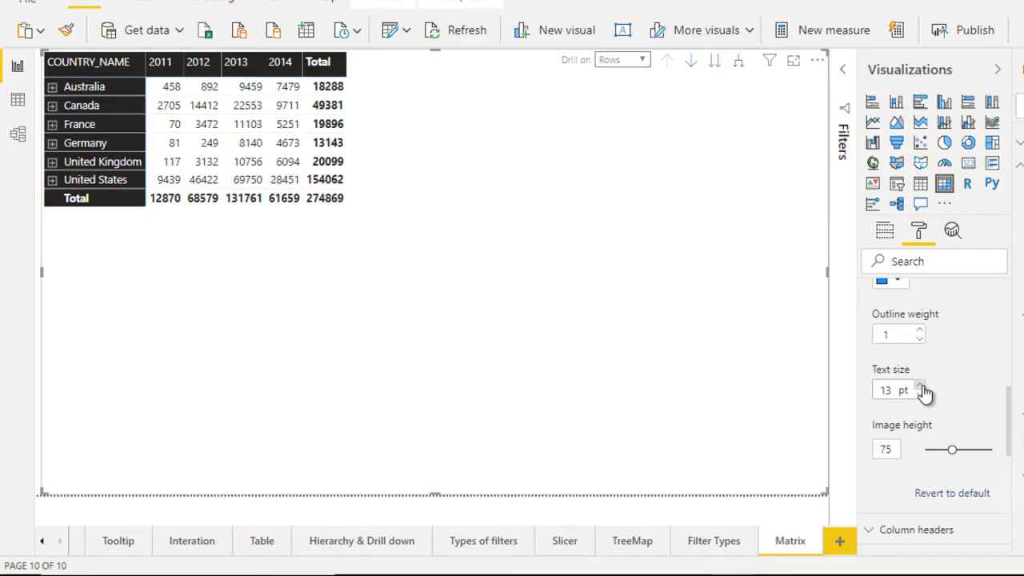
left_click(921, 386)
left_click(921, 387)
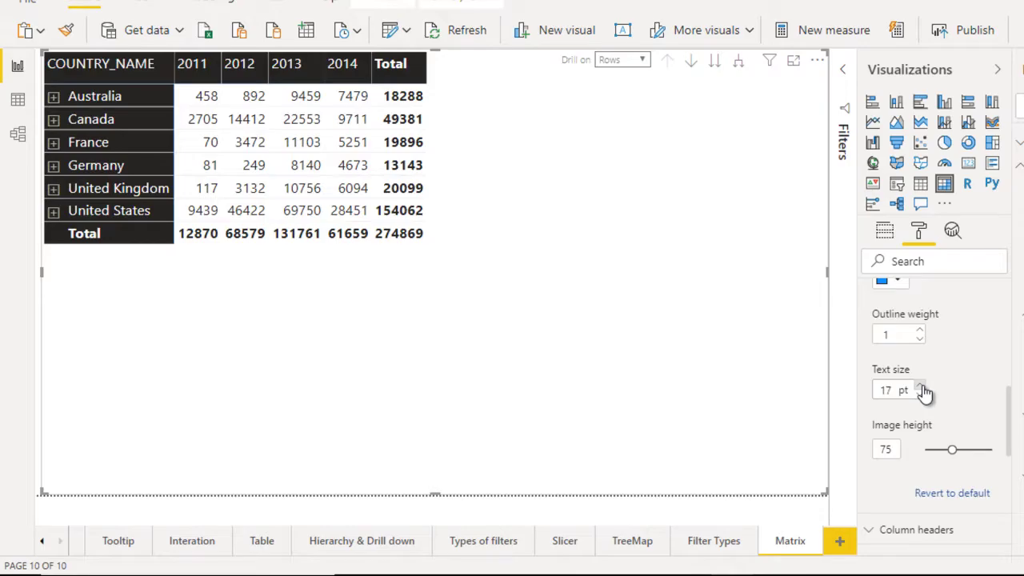
left_click(54, 97)
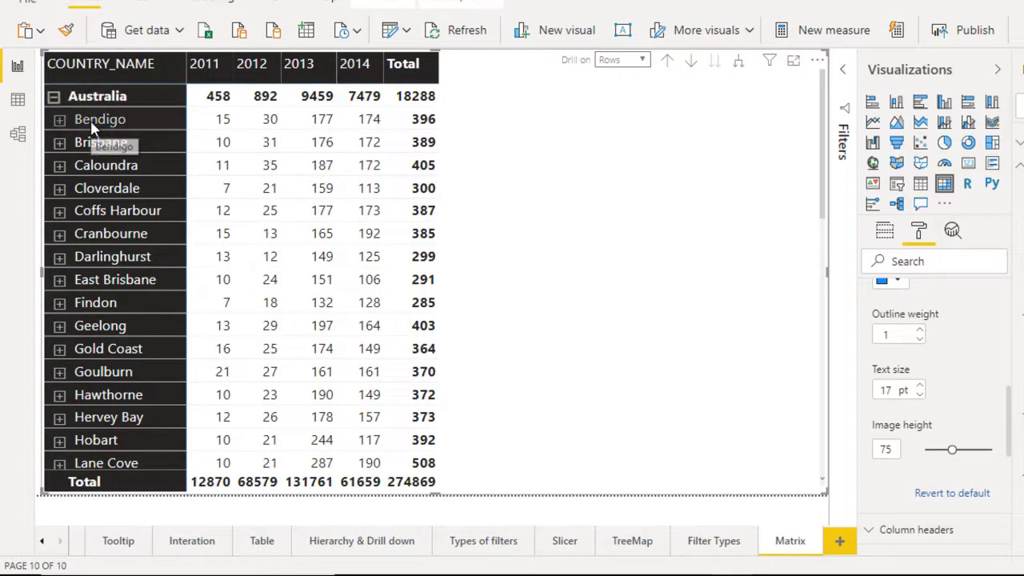
left_click(58, 121)
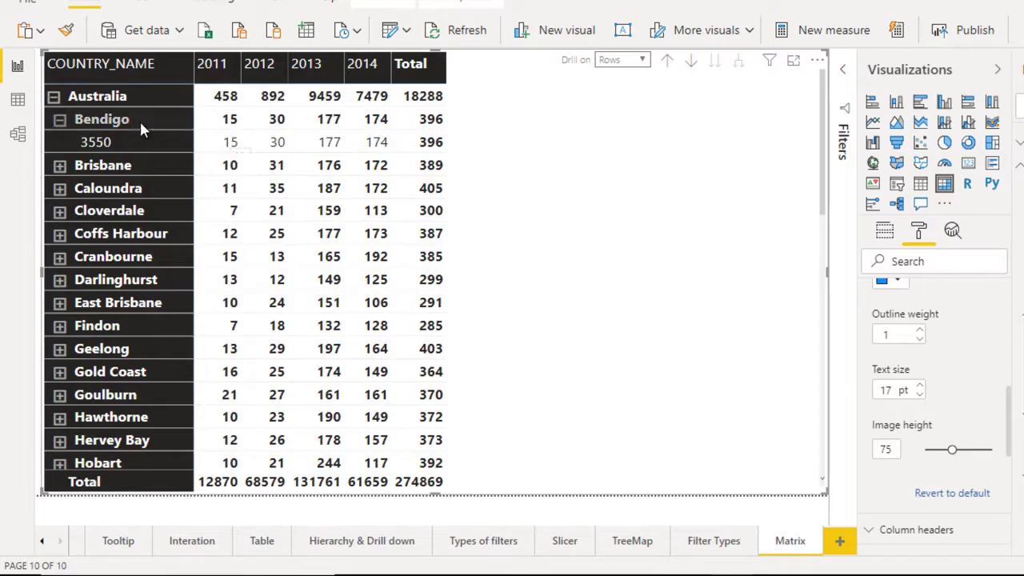
left_click(53, 97)
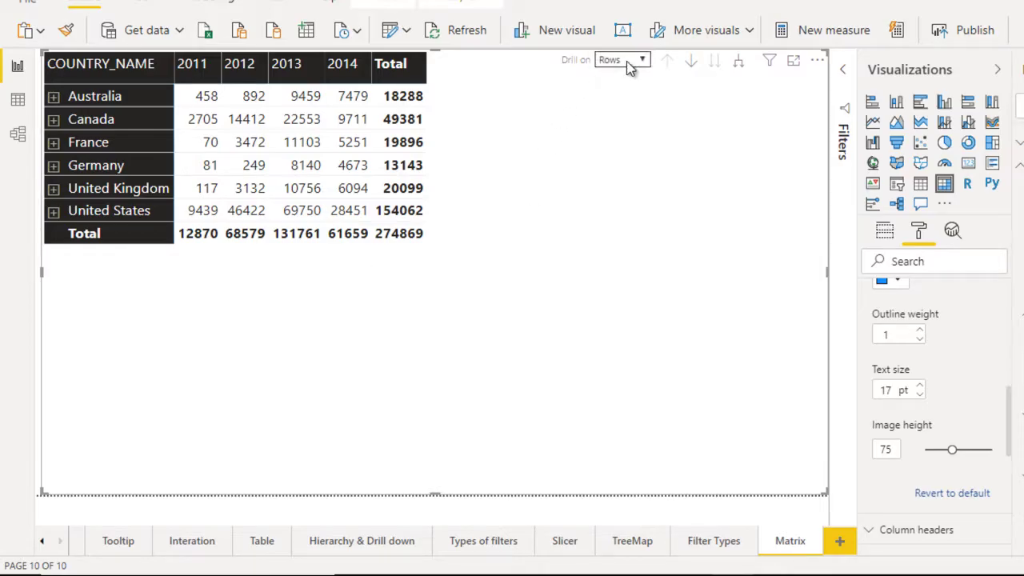
Set the matrix to drill on Columns with drill-down mode turned on.
left_click(627, 61)
left_click(622, 88)
left_click(691, 64)
left_click(691, 64)
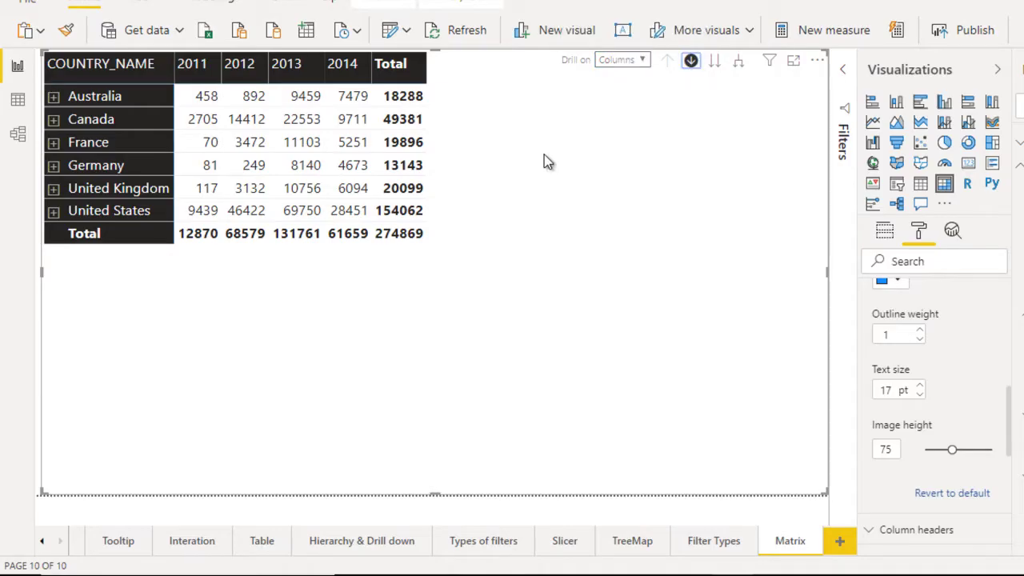
Drill from 2011 through Qtr 3 into July, then return to the year columns.
left_click(199, 80)
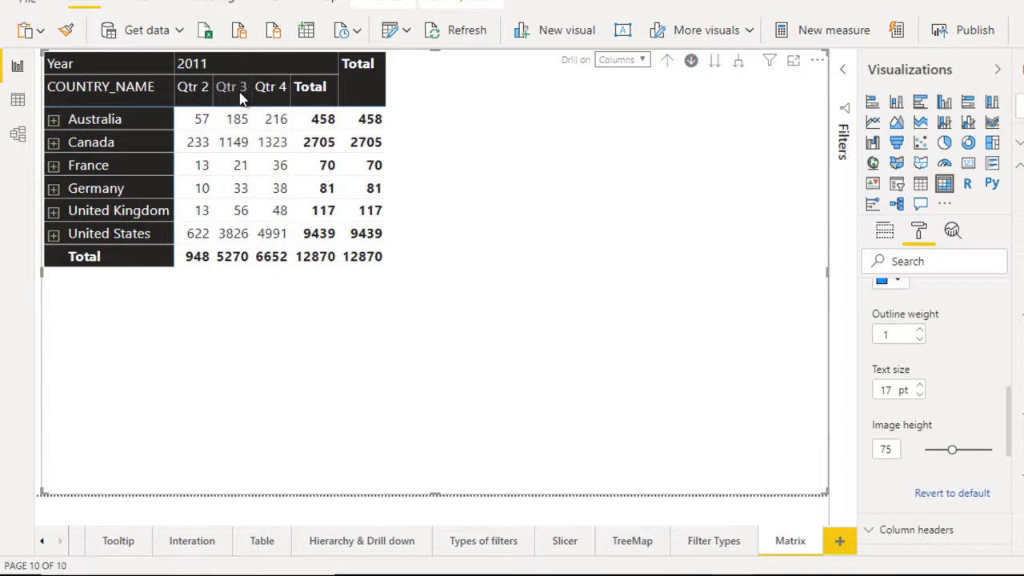
left_click(240, 97)
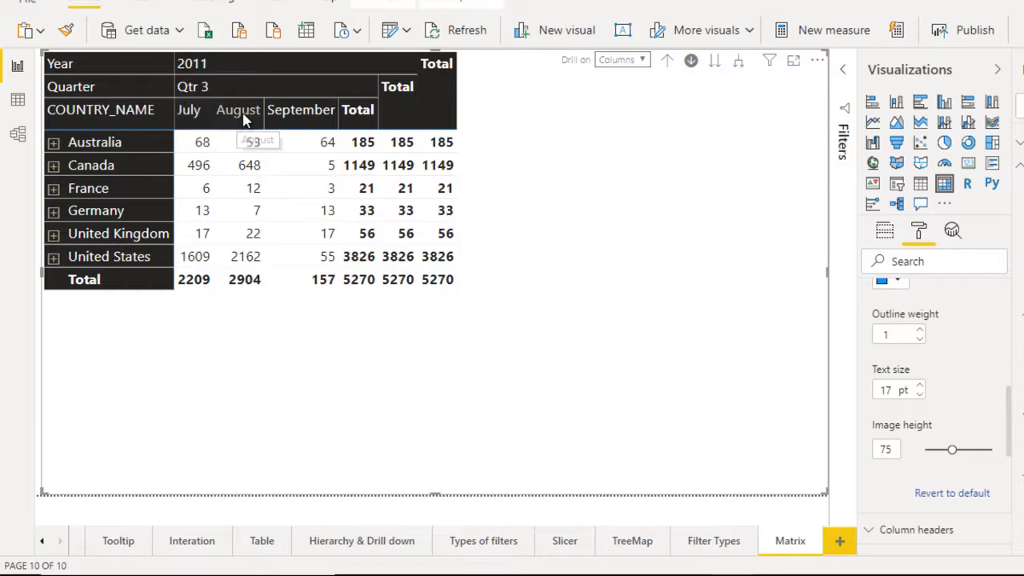
left_click(190, 116)
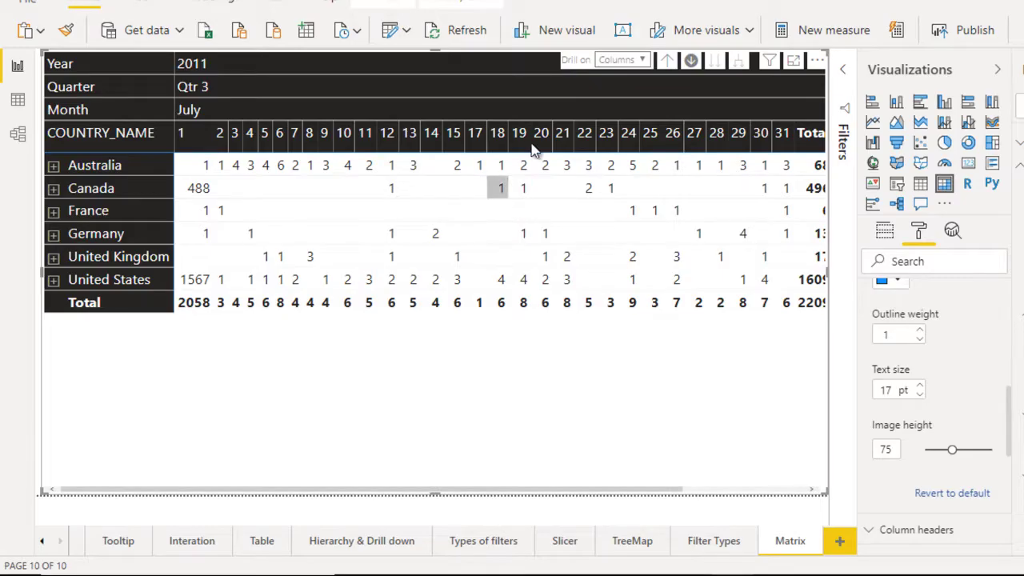
left_click(667, 62)
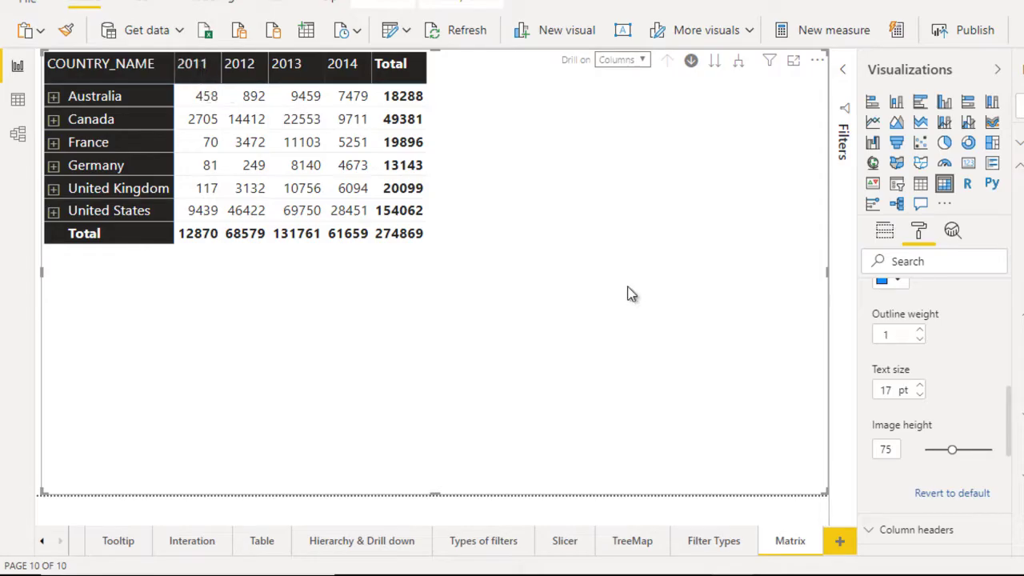
Remove Quarter and Day from the date columns, then test drilling into 2011 and back.
left_click(882, 232)
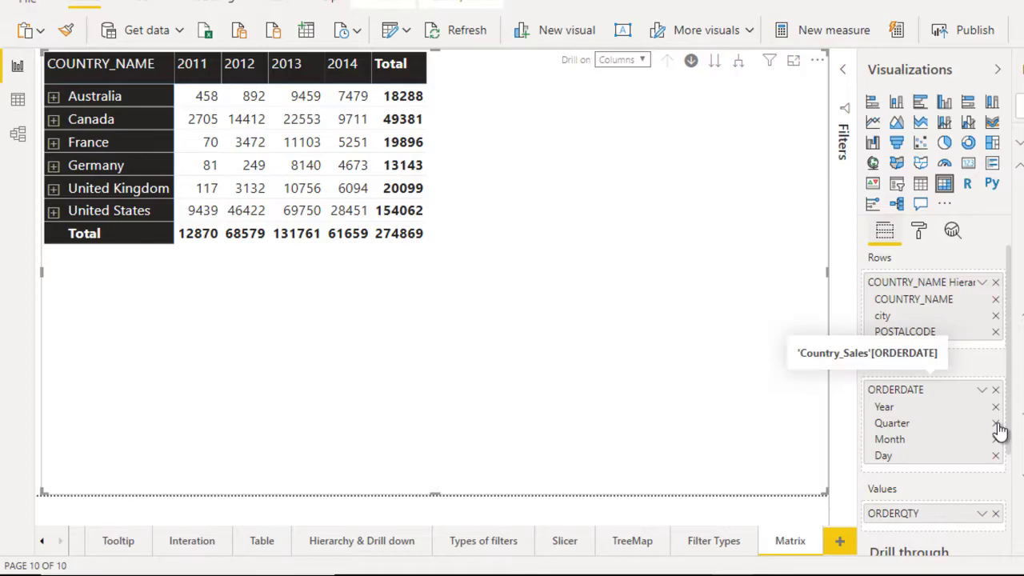
left_click(996, 424)
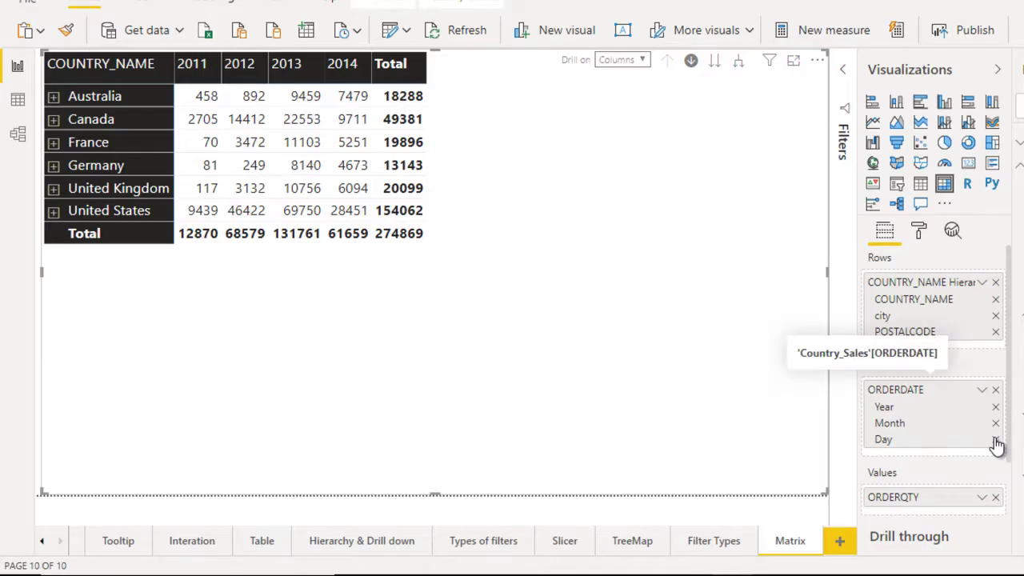
left_click(995, 440)
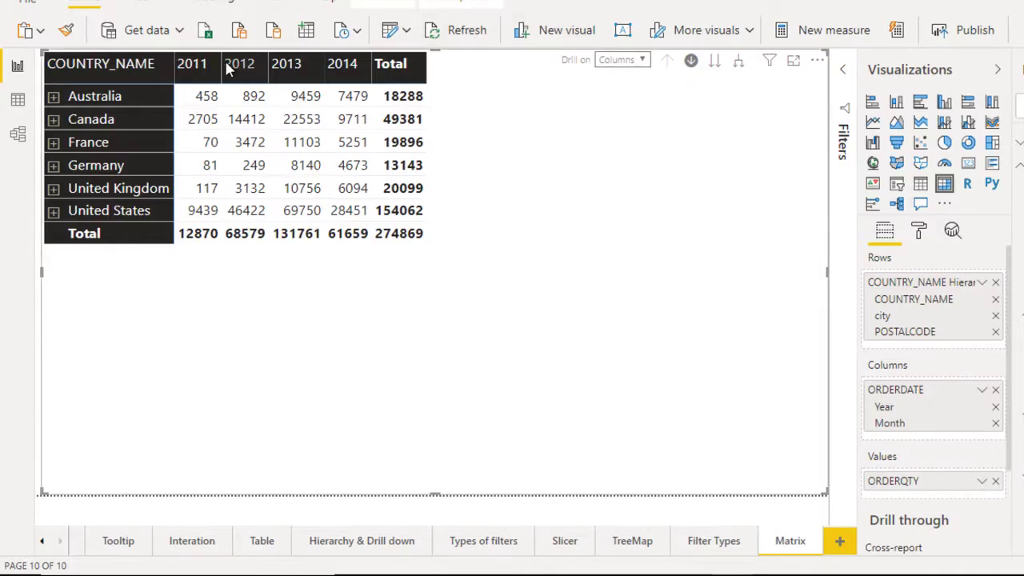
left_click(192, 70)
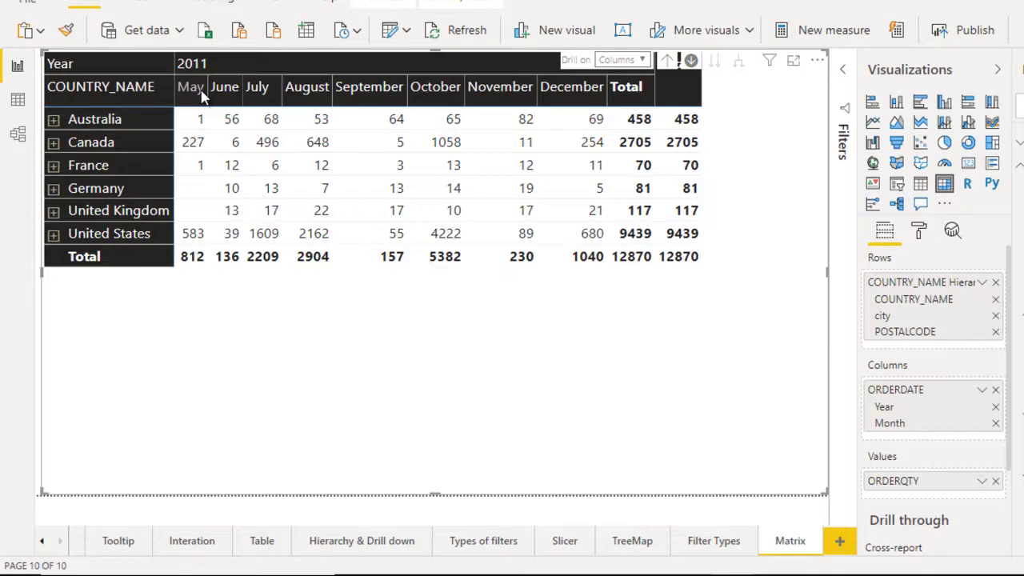
left_click(668, 60)
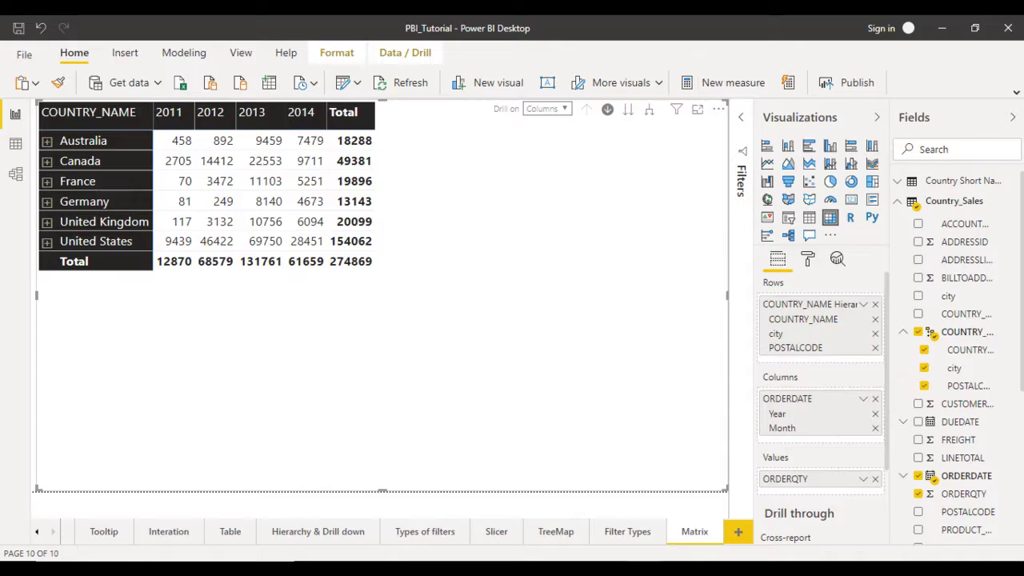
Add SUBTOTAL as a second value under ORDERQTY and check it in 2011's months.
scroll(956, 360, "down", 2)
scroll(957, 360, "down", 2)
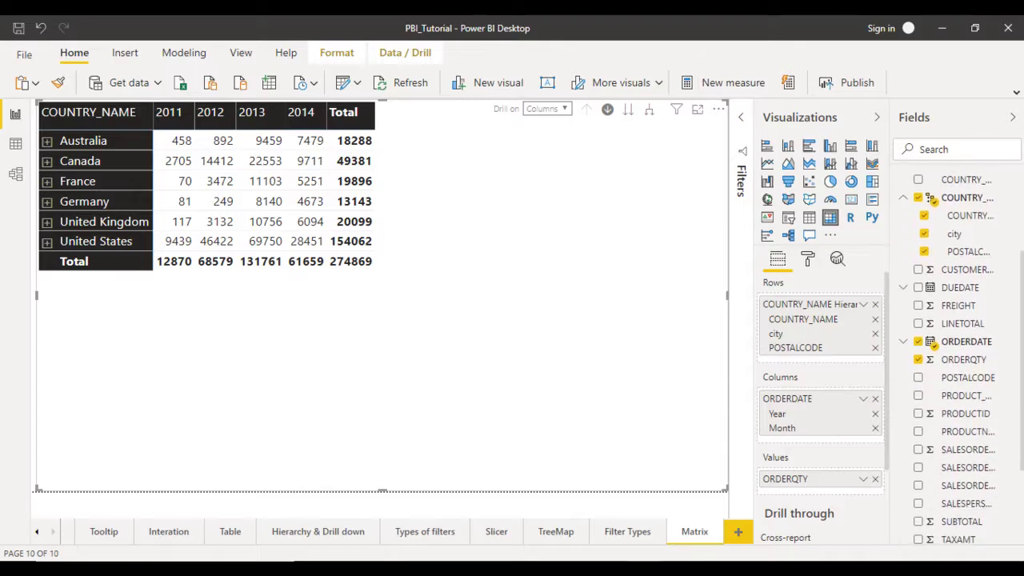
scroll(999, 446, "down", 1)
scroll(999, 447, "down", 2)
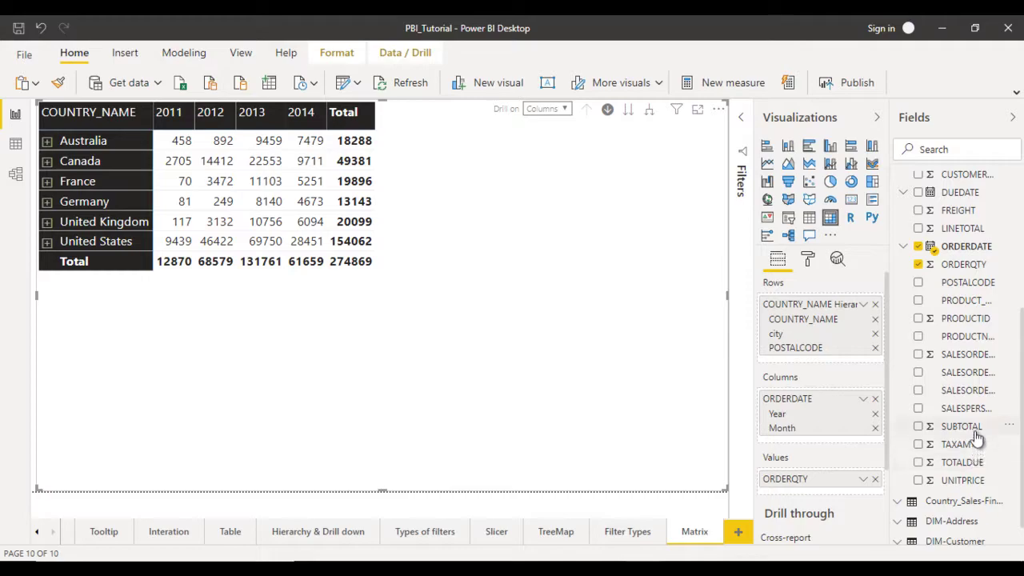
left_click_drag(976, 432, 837, 491)
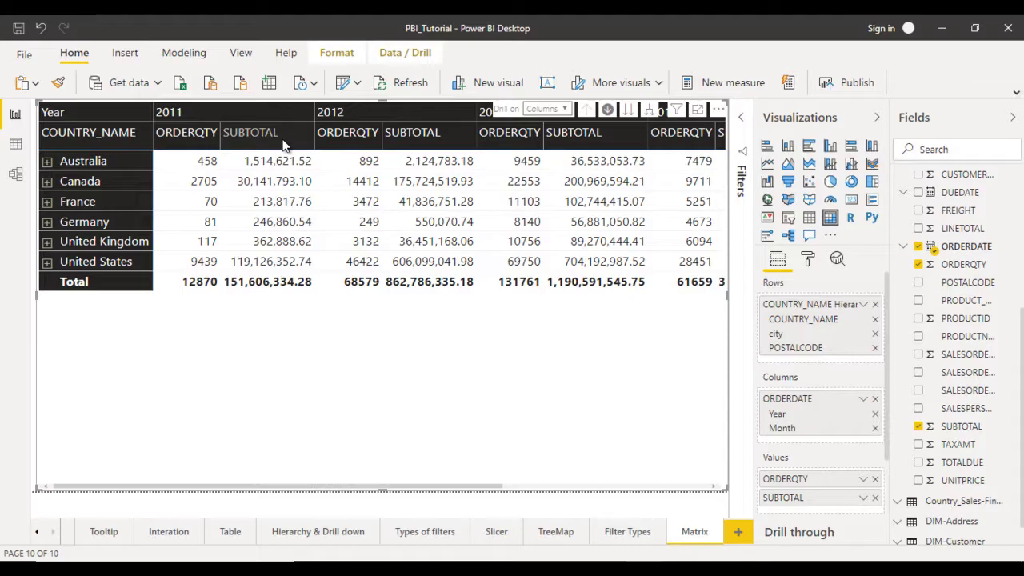
left_click(206, 111)
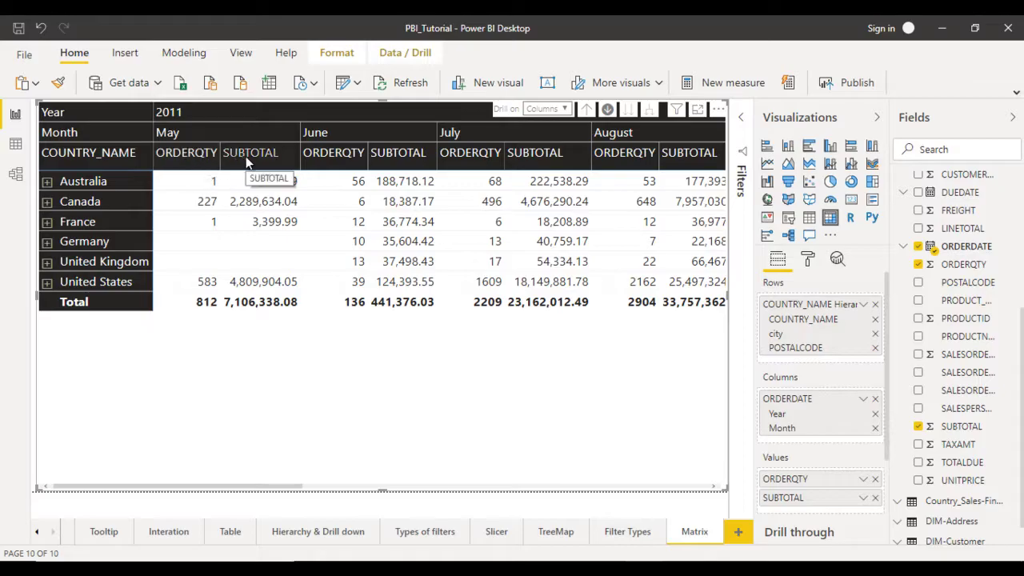
left_click(586, 110)
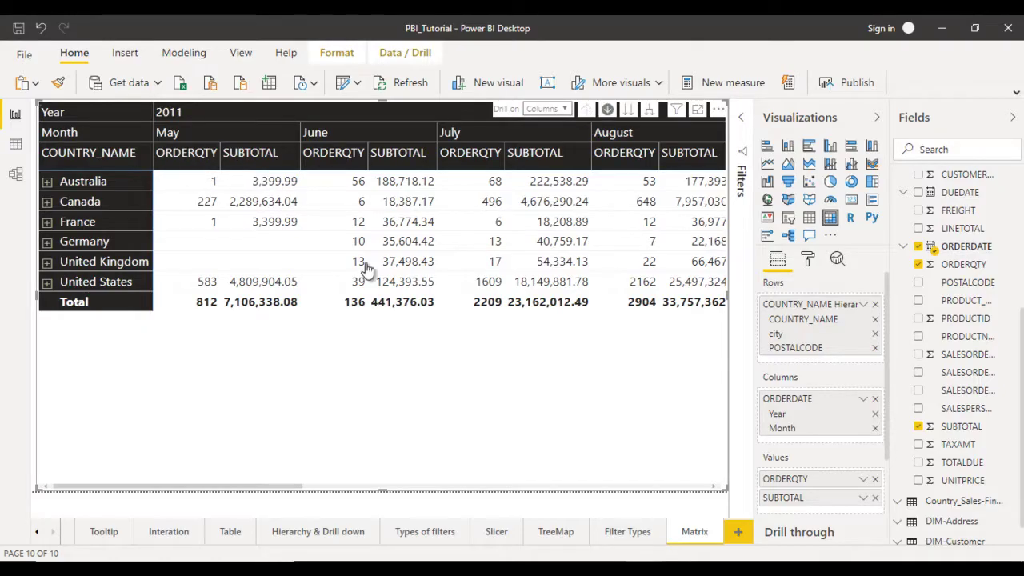